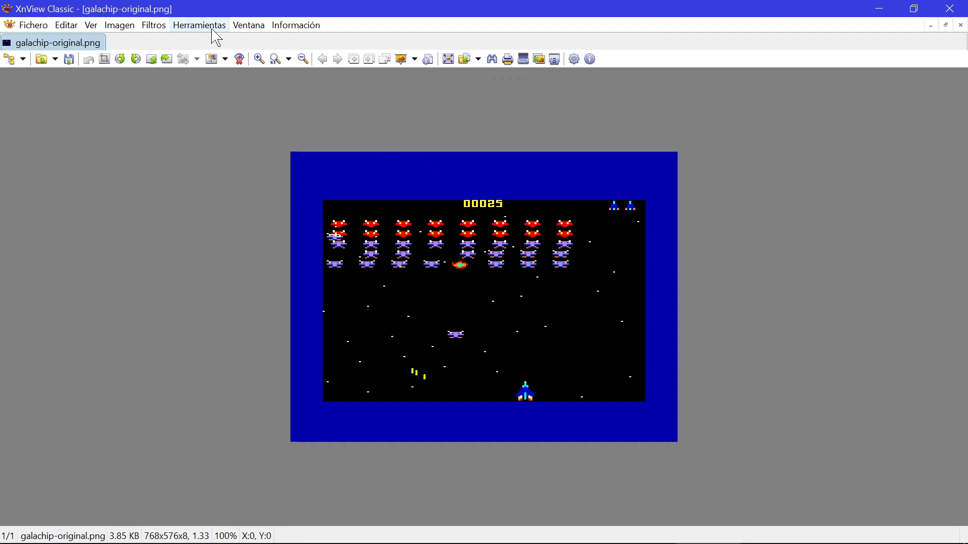
Resize the game screenshot to 50 % of its width and height, using Mayor proximidad resampling
click(130, 26)
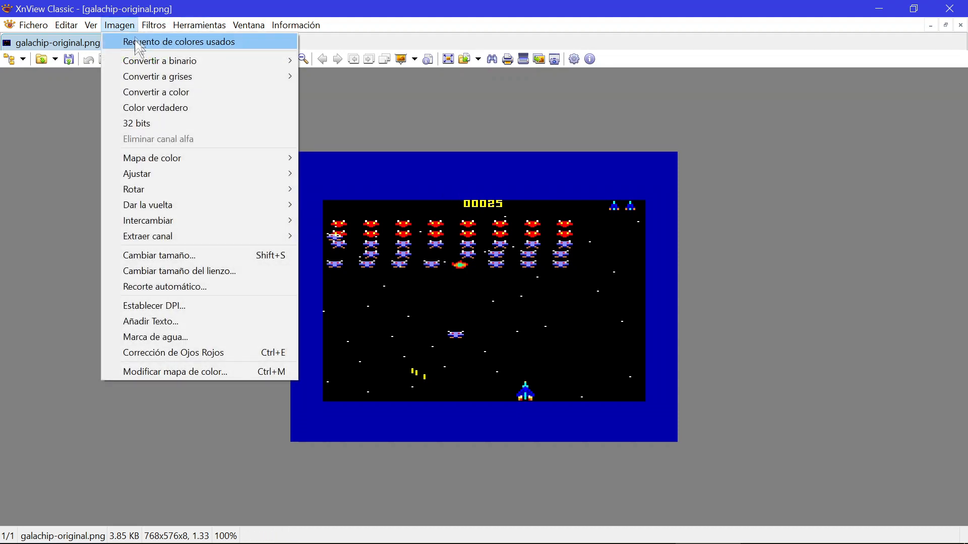
click(174, 255)
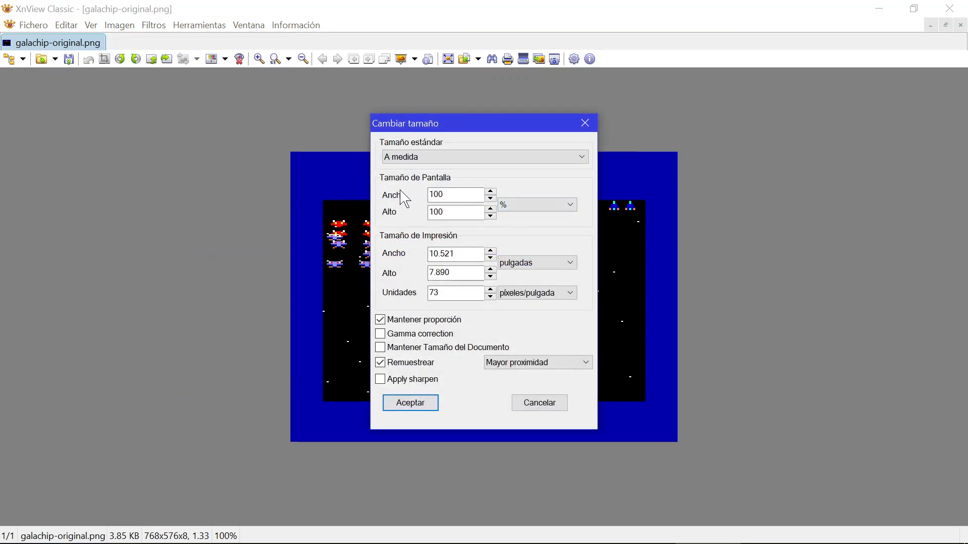
click(544, 205)
click(534, 229)
click(536, 205)
click(537, 219)
double_click(437, 194)
text(50)
click(461, 212)
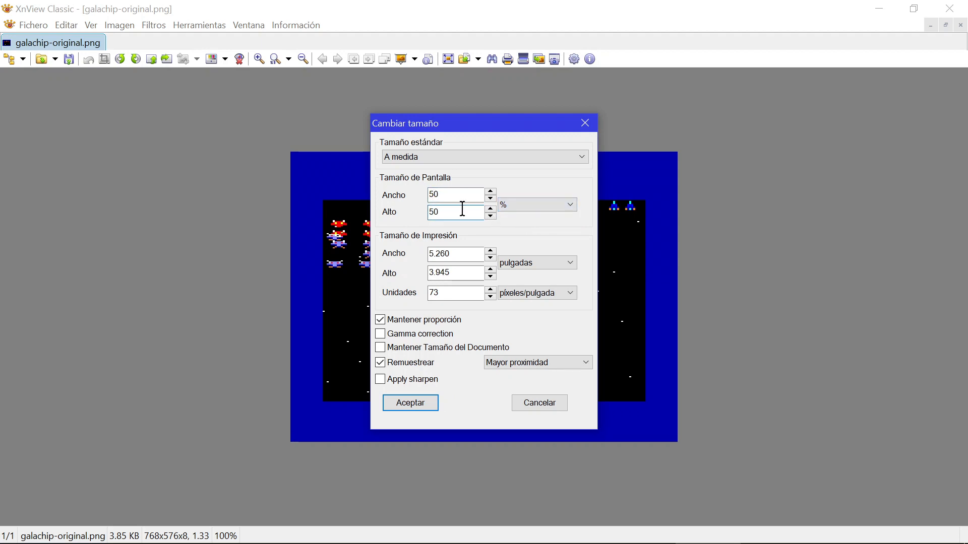
click(513, 364)
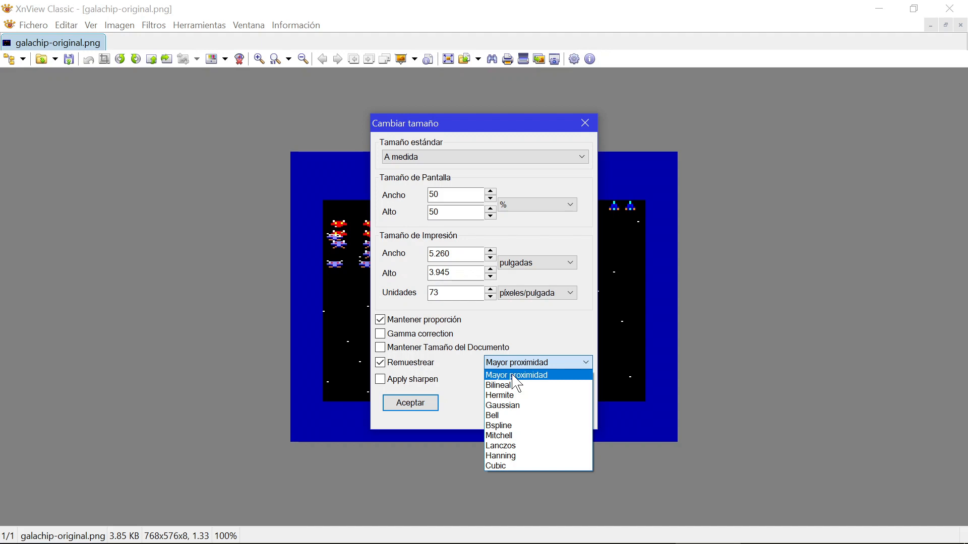
click(513, 376)
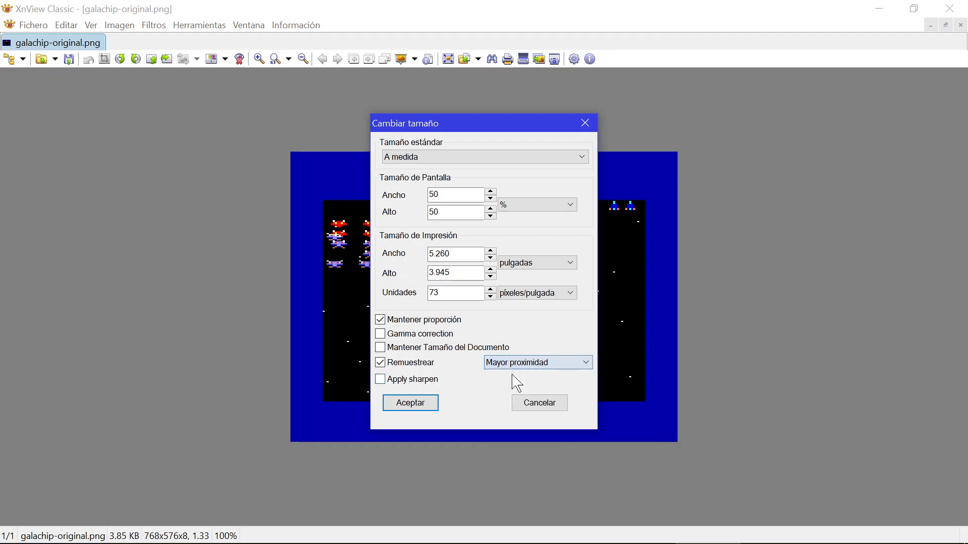
click(422, 410)
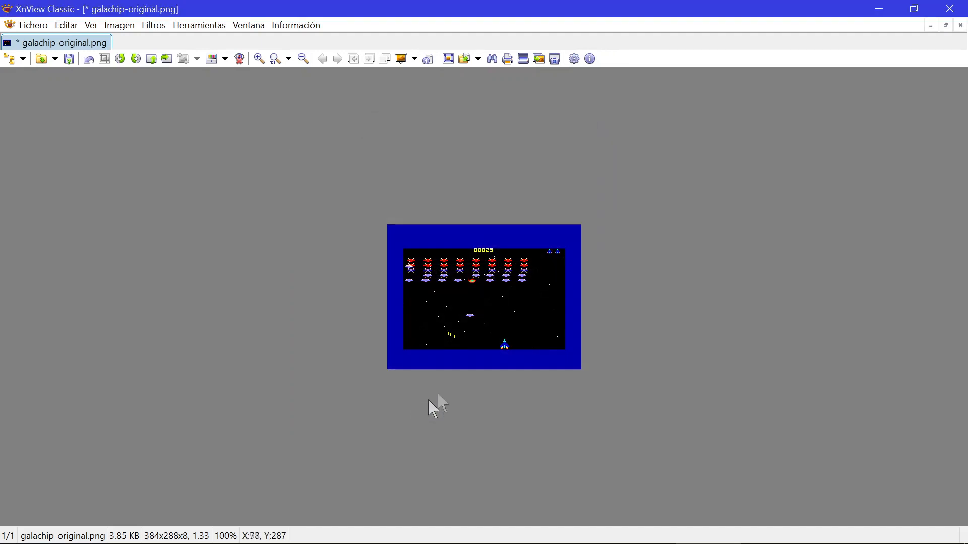
Save the reduced screenshot as a new PNG file named nave.png in the pruebas folder
scroll(478, 360, up, 4)
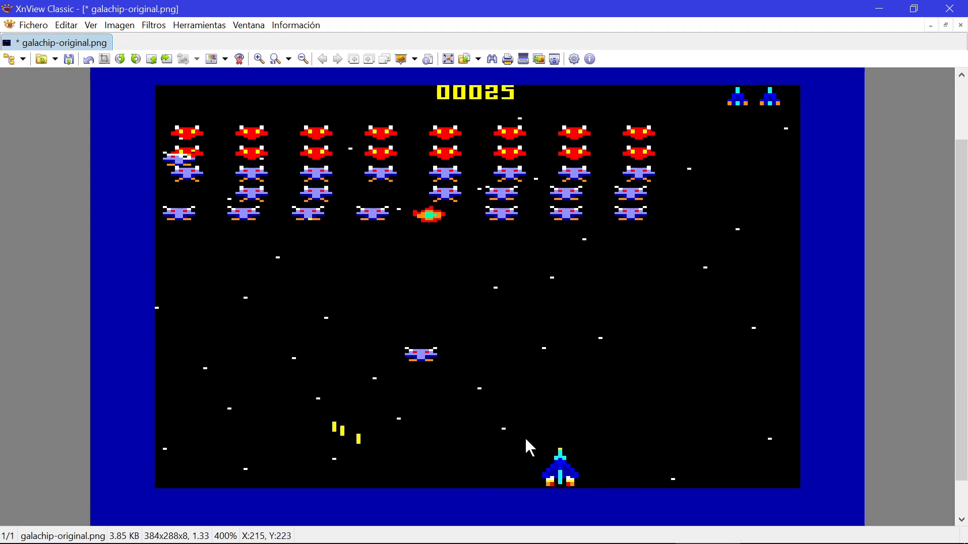
click(33, 25)
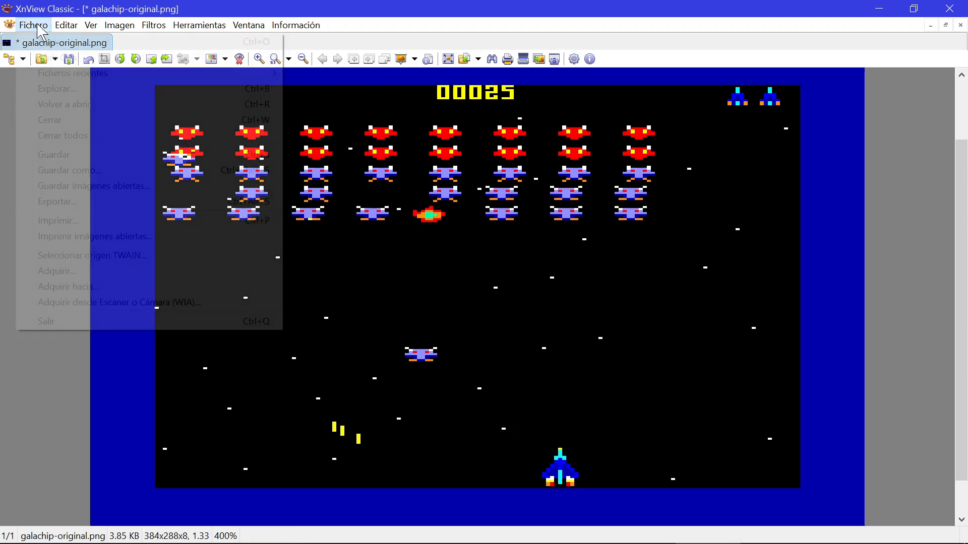
click(71, 171)
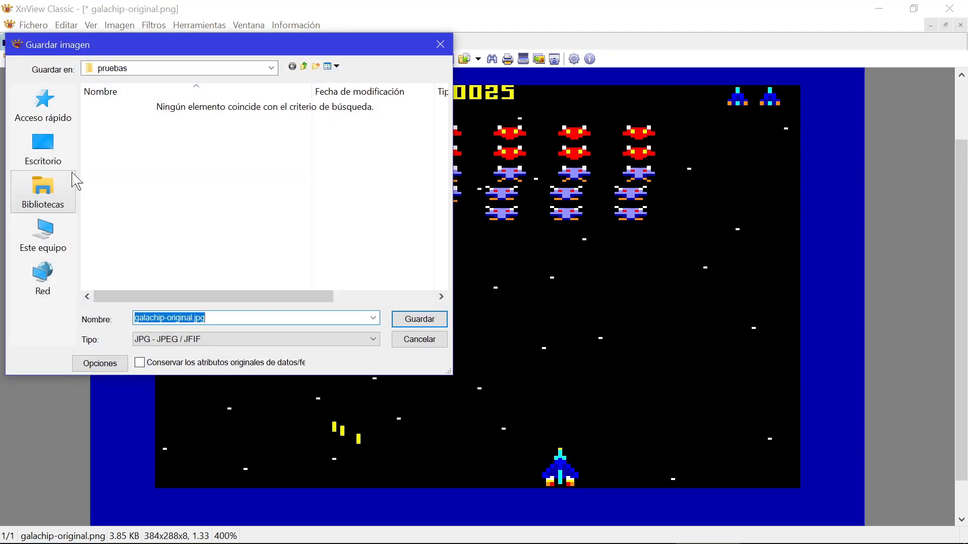
text(nave)
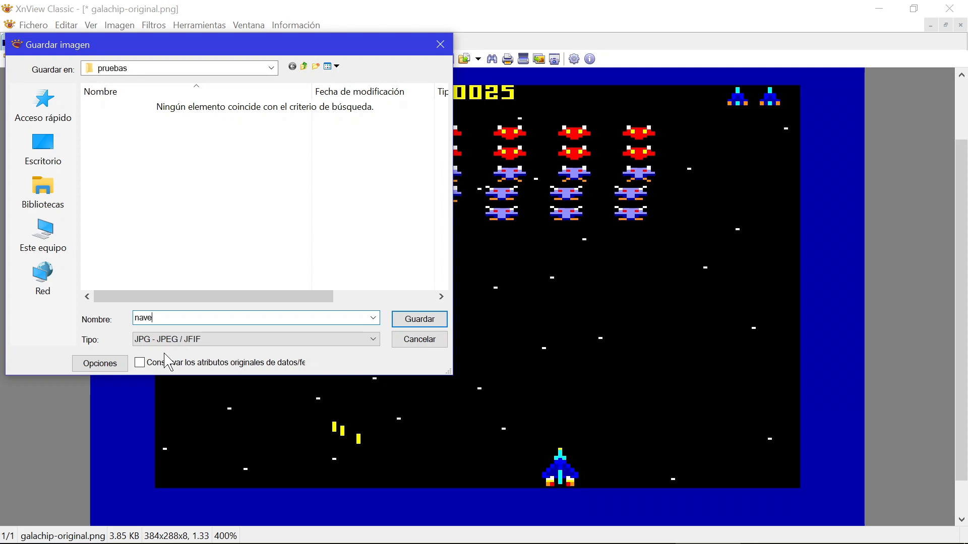
click(372, 338)
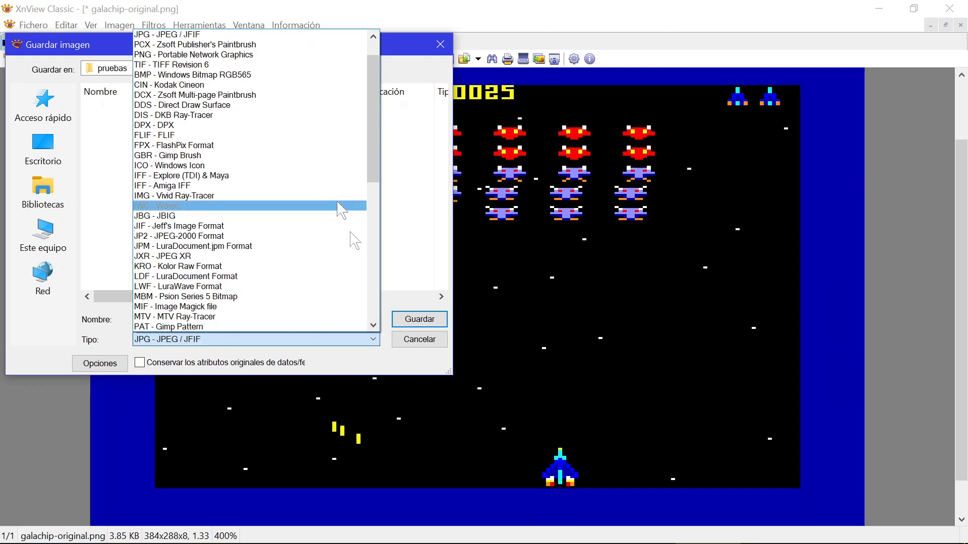
click(298, 68)
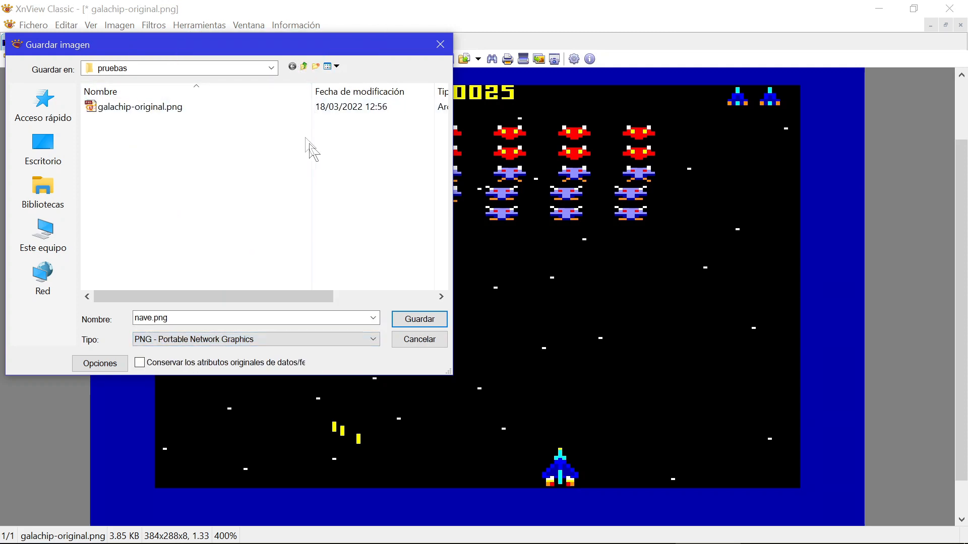
click(423, 321)
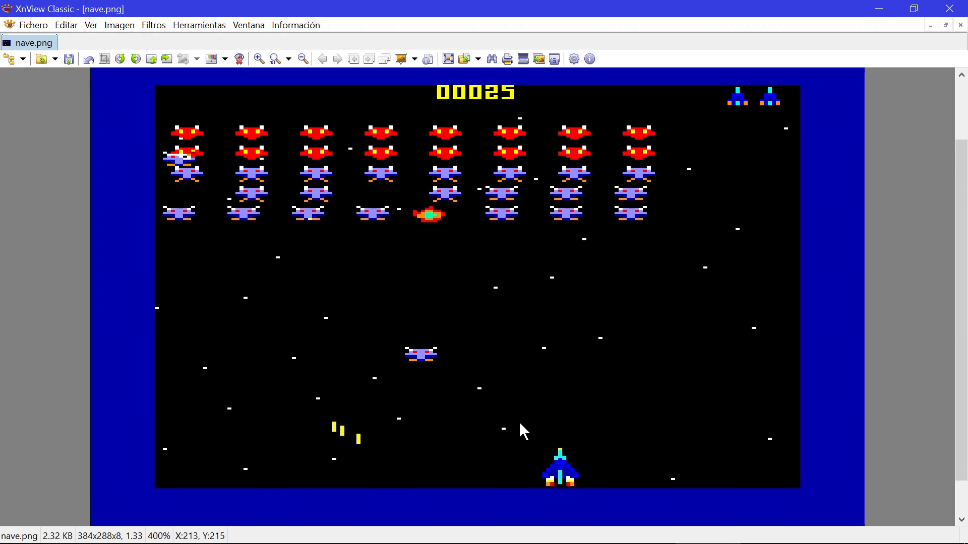
Crop the image to the player's ship near the lower edge, leaving a small margin, about 25 x 28 pixels
drag(518, 419, 603, 507)
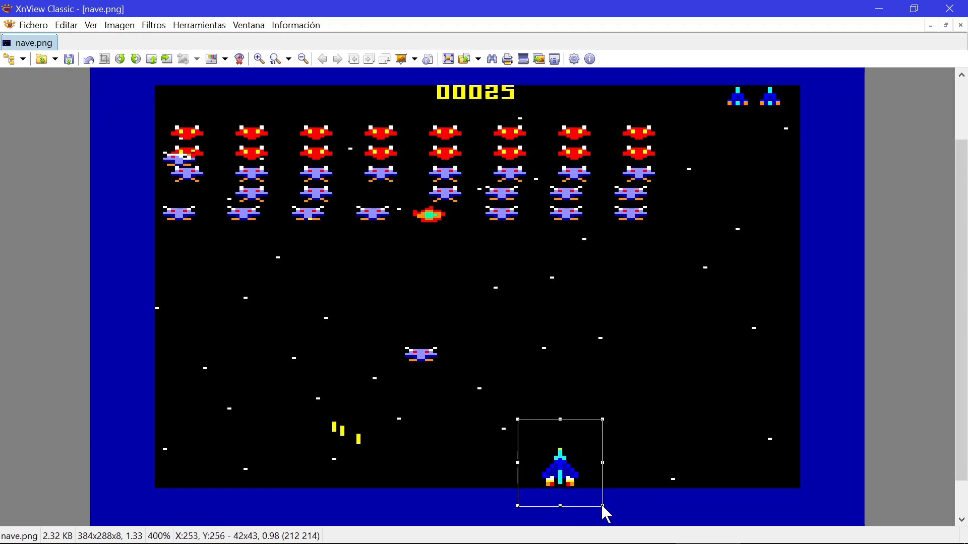
click(105, 59)
scroll(256, 211, up, 4)
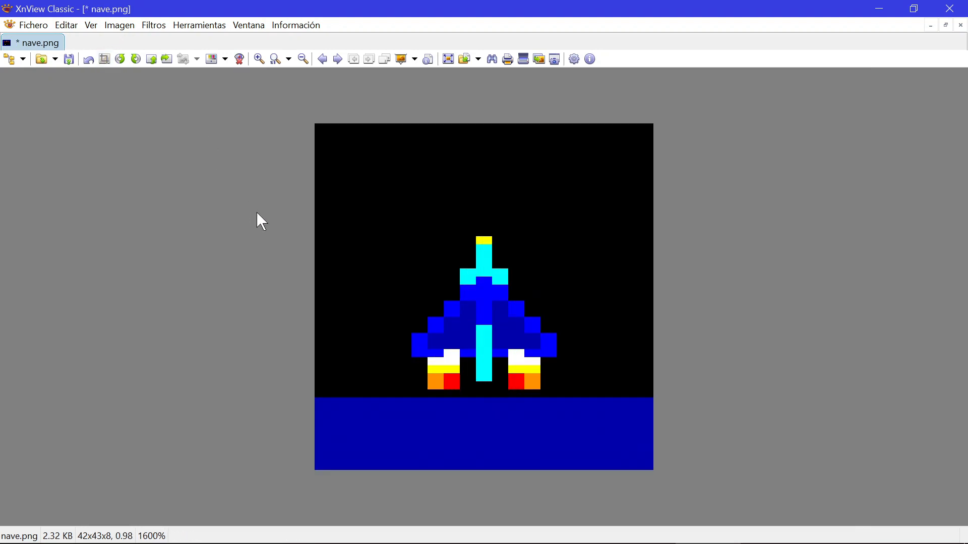
drag(372, 204, 573, 430)
click(105, 59)
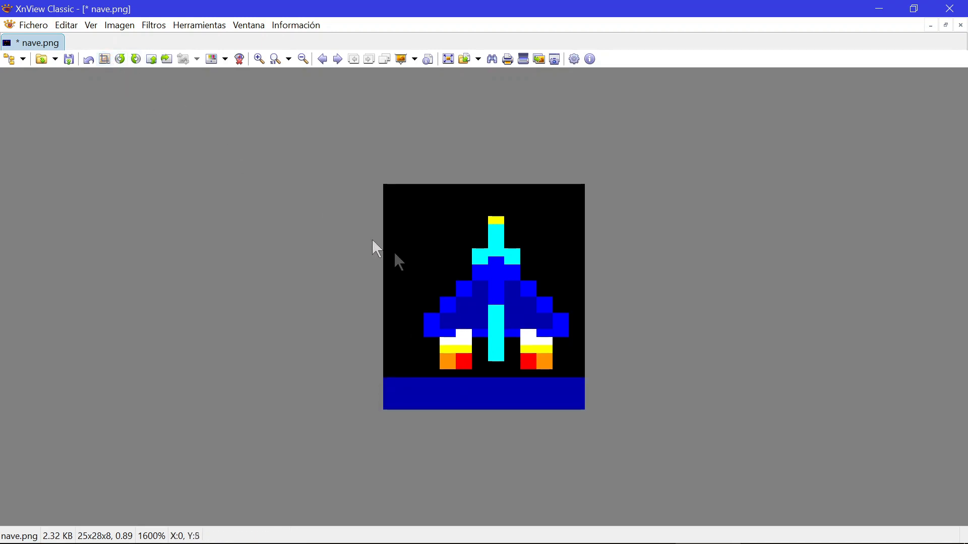
Crop the image tightly to the outline of the ship, at 18 x 19 pixels
drag(415, 216, 568, 390)
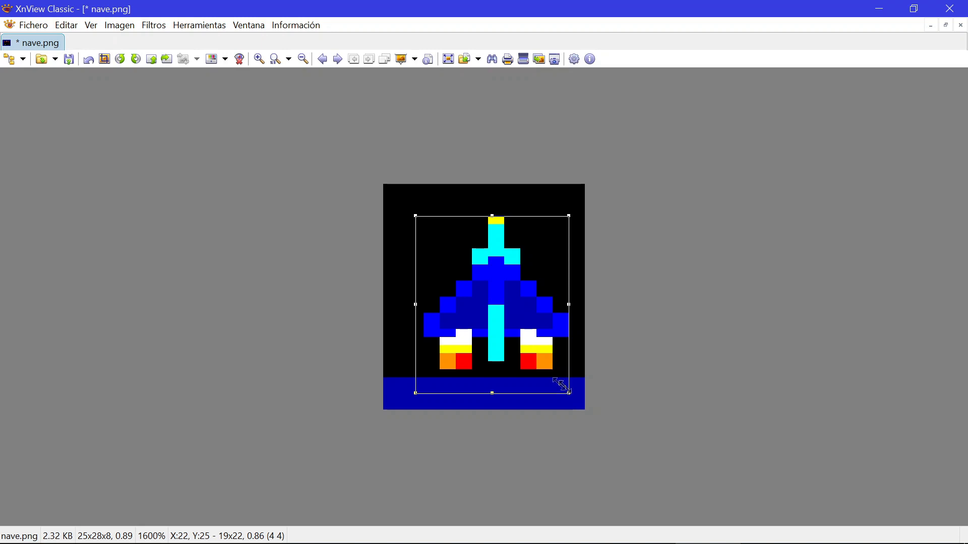
drag(415, 304, 429, 304)
drag(496, 394, 496, 370)
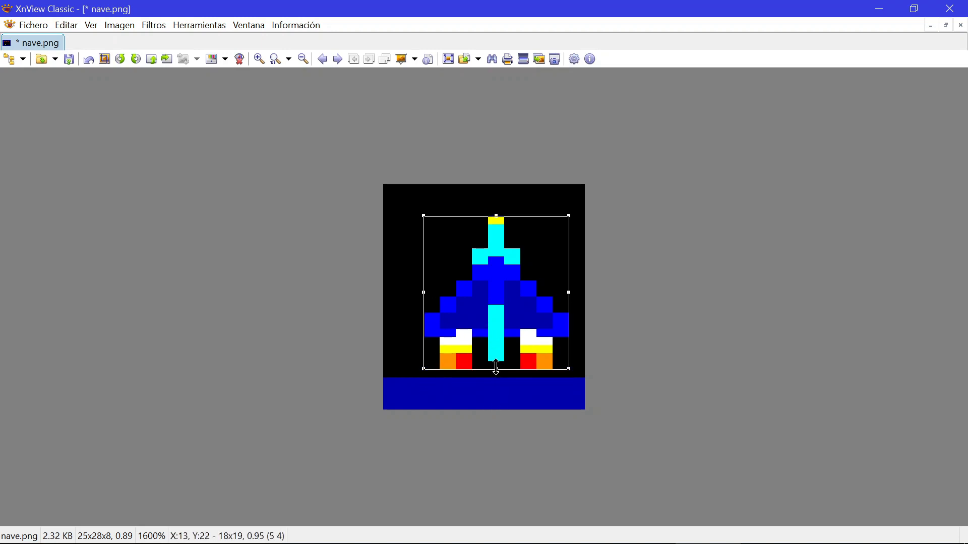
click(105, 59)
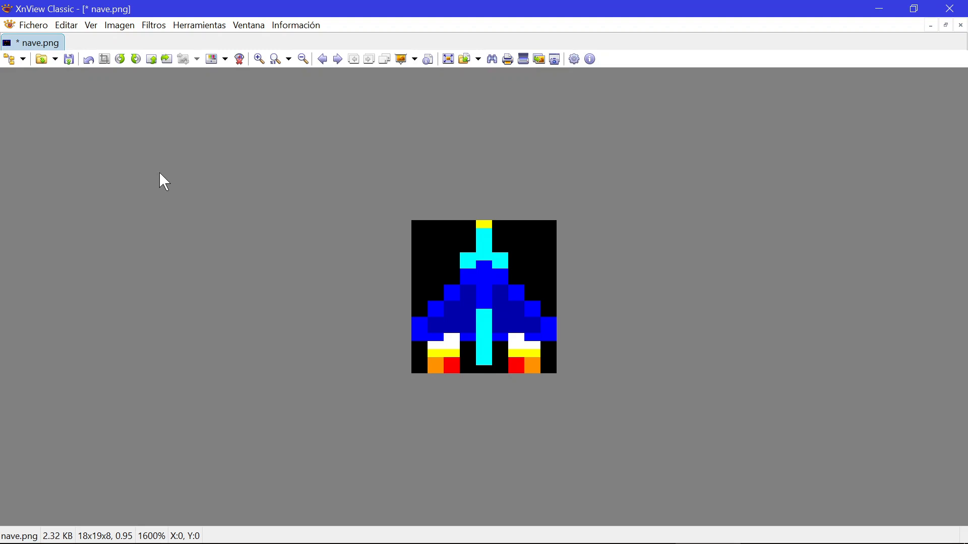
Enlarge the cropped ship to 300 % of its width and height, keeping proportions and Mayor proximidad resampling
scroll(159, 173, down, 8)
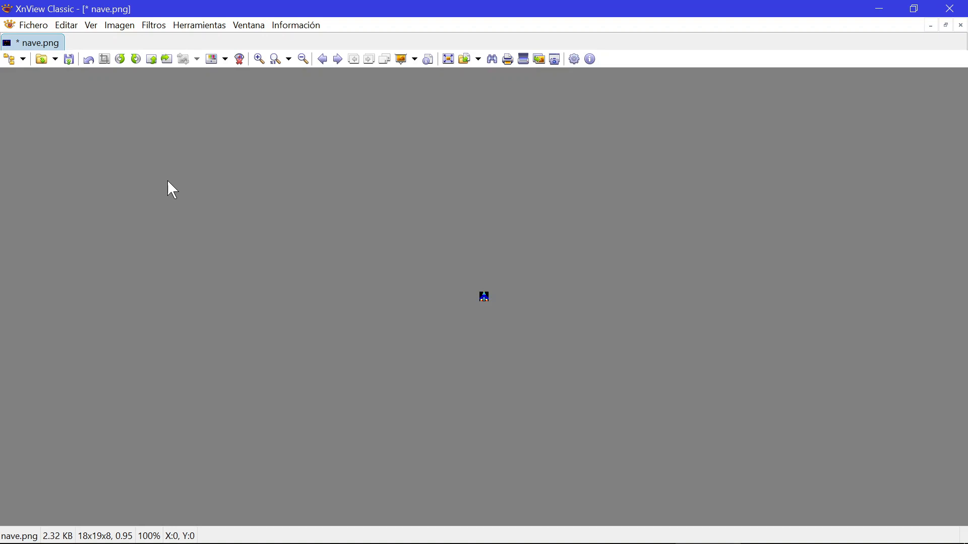
click(119, 25)
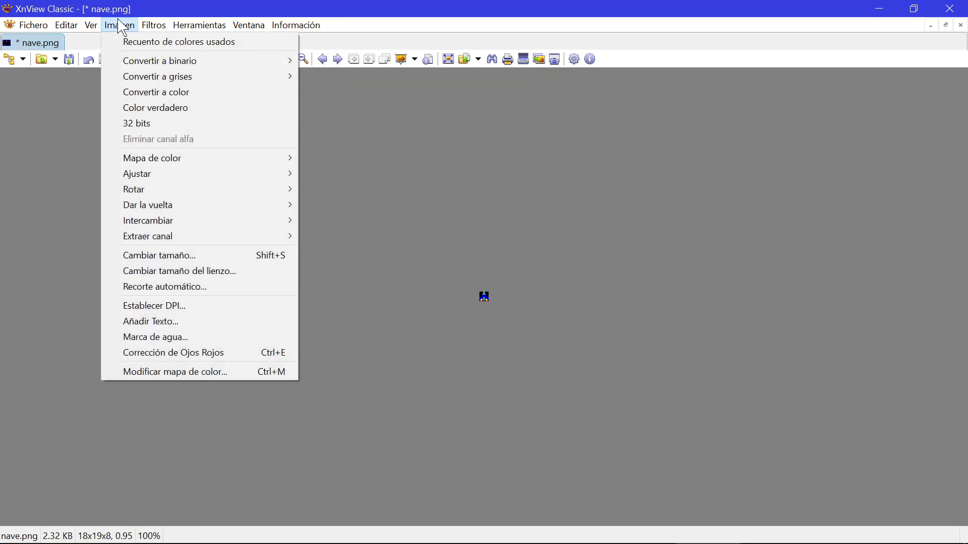
click(194, 261)
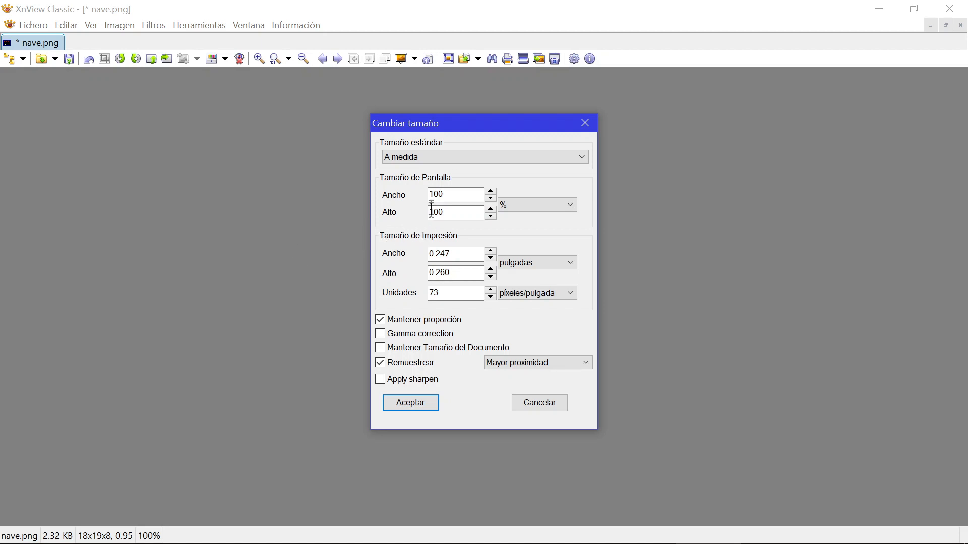
drag(433, 194, 421, 194)
text(3)
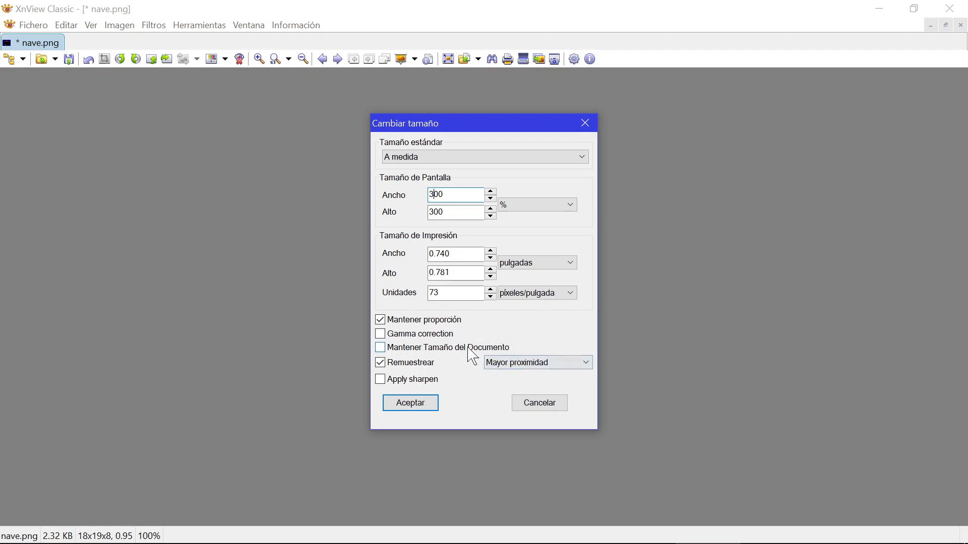
click(410, 403)
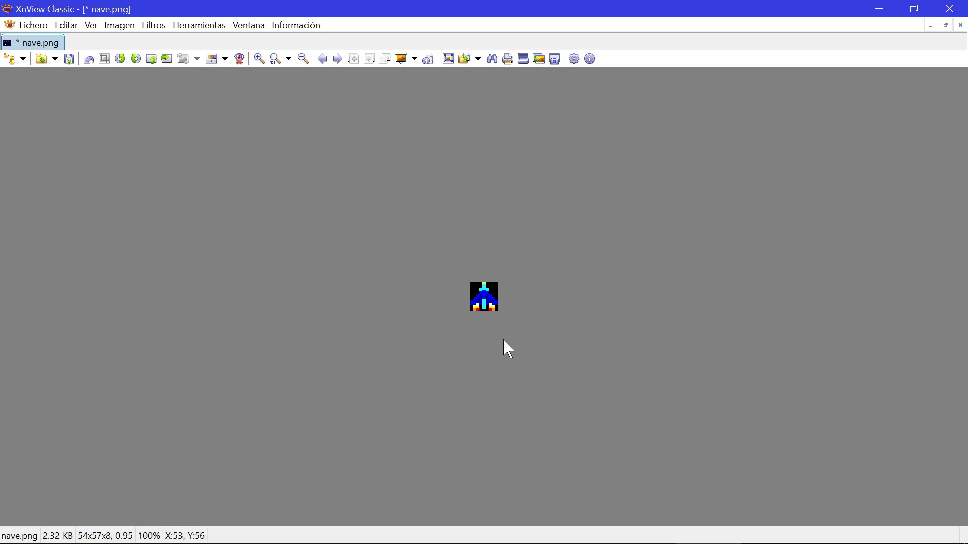
Save the enlarged ship over nave.png in PNG format
scroll(555, 325, up, 7)
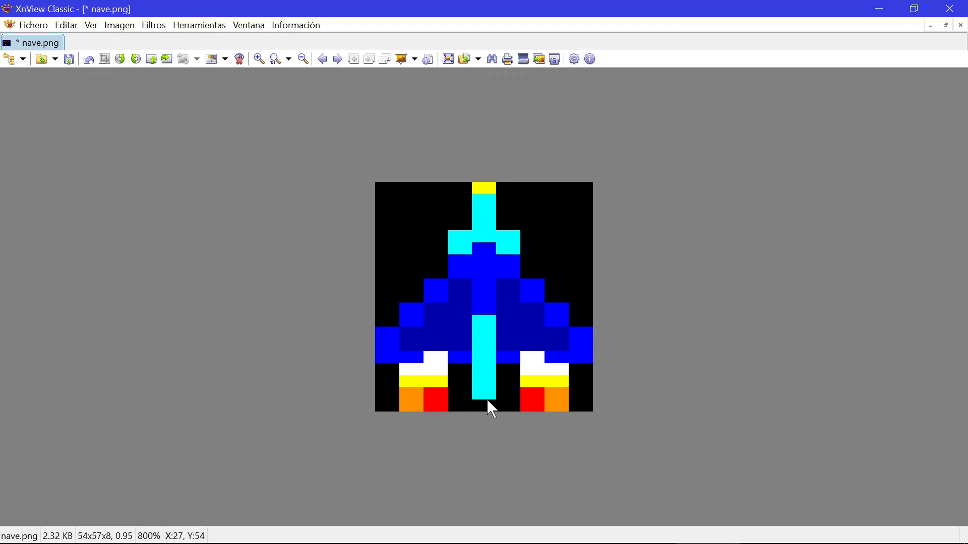
click(70, 60)
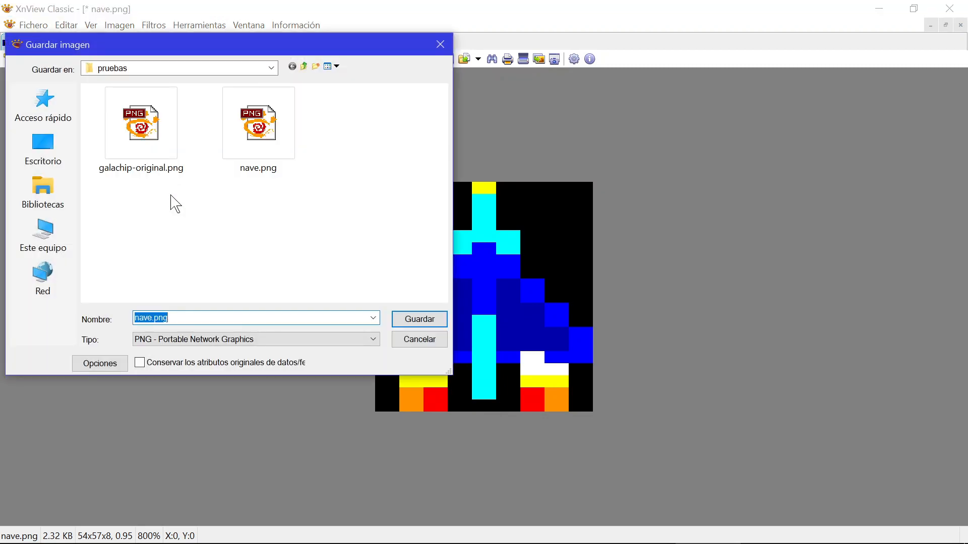
click(406, 318)
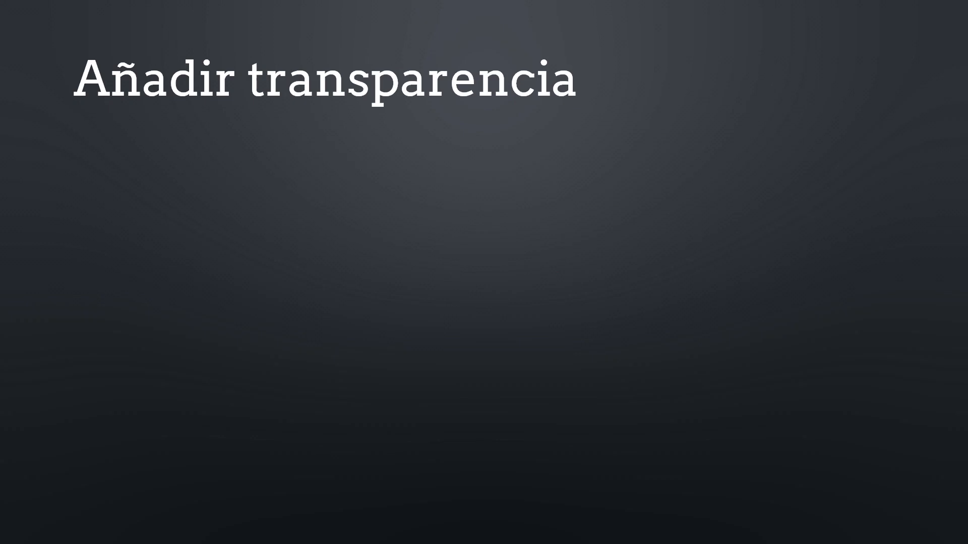
key(Right)
key(Right)
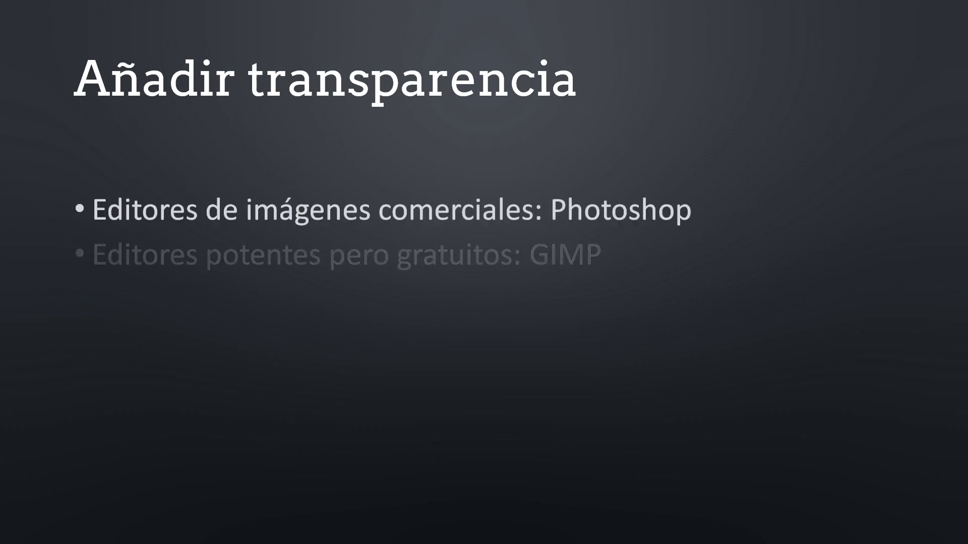
key(Right)
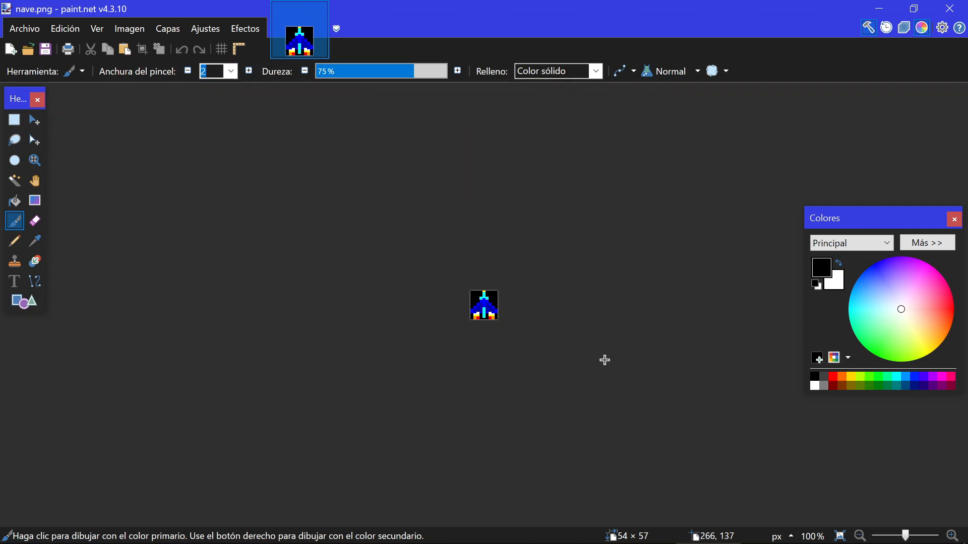
Select the black background area to the upper left of the ship with the Magic Wand at 50 % tolerance
scroll(604, 360, up, 7)
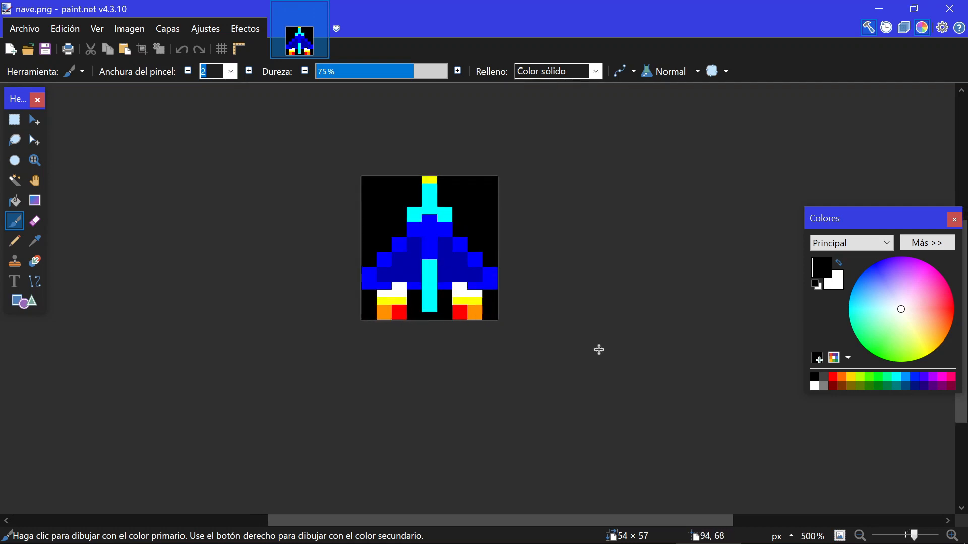
scroll(598, 350, up, 2)
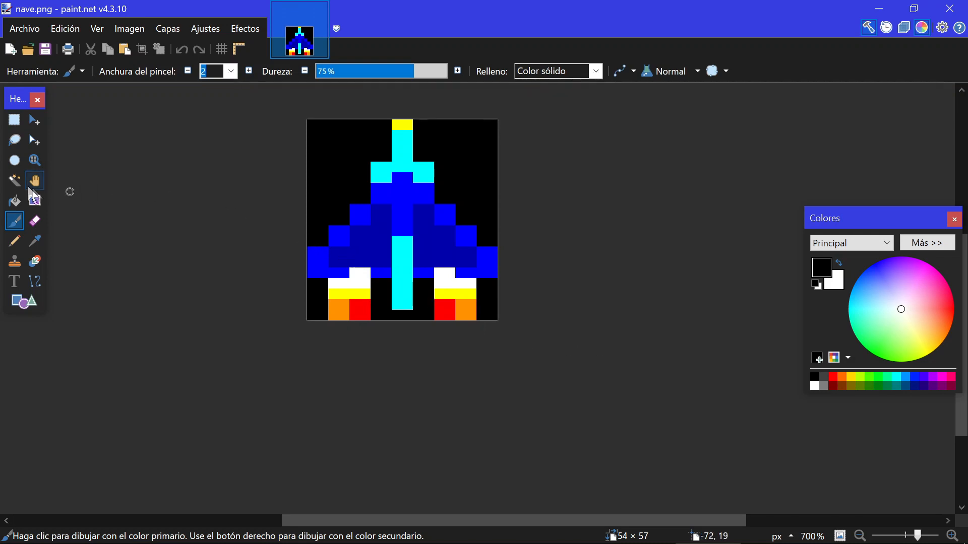
click(14, 186)
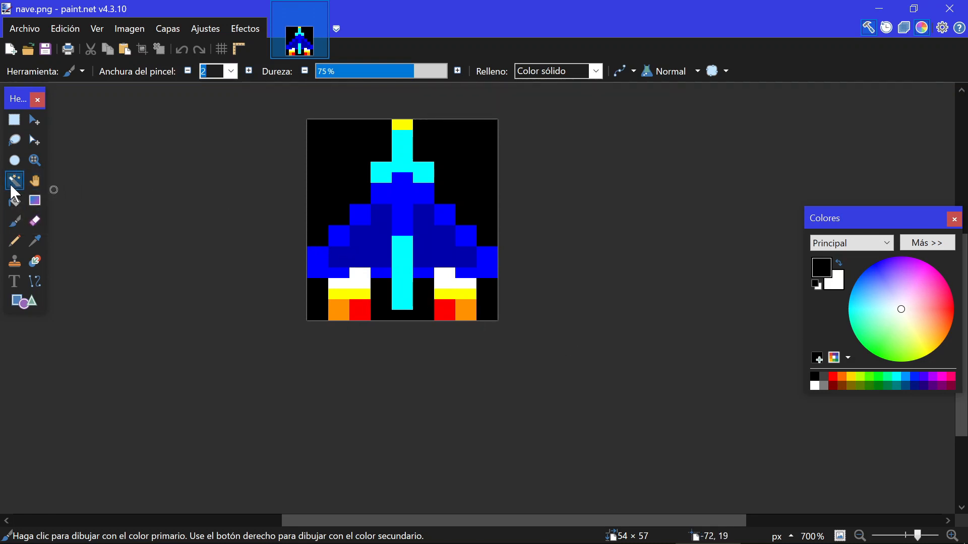
click(330, 163)
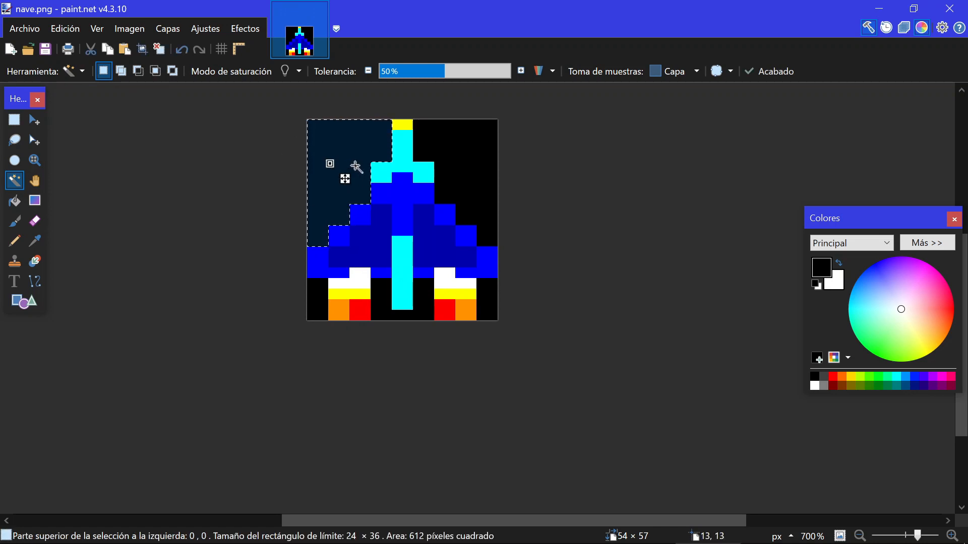
click(464, 158)
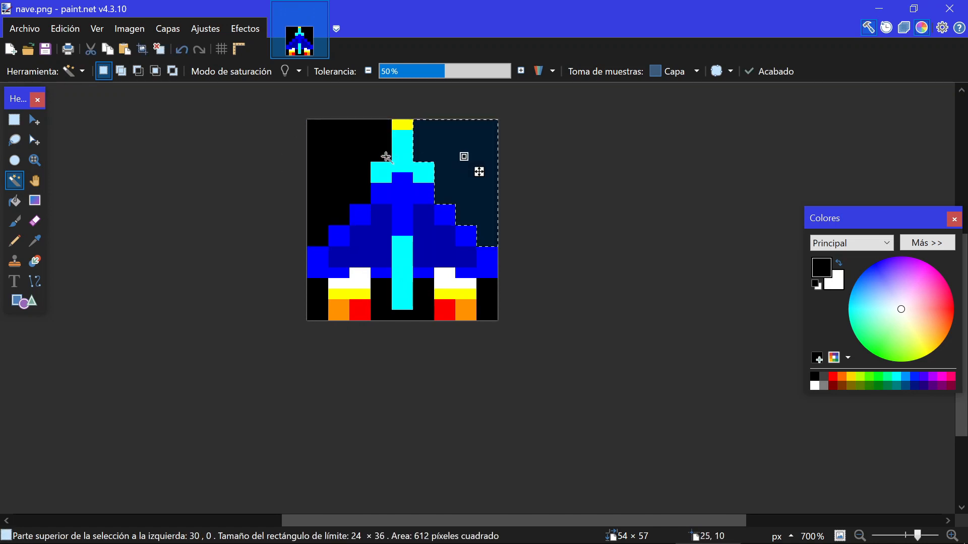
click(347, 157)
click(459, 155)
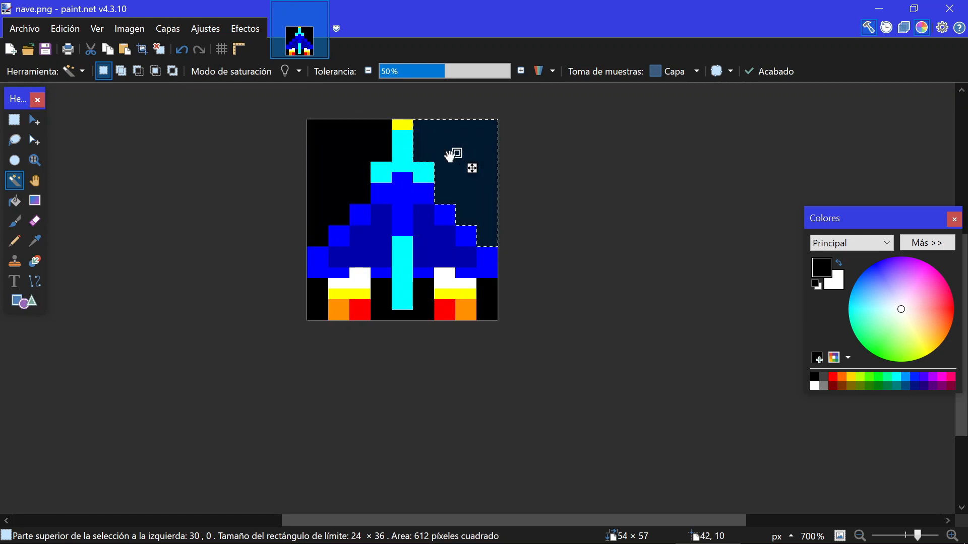
click(359, 156)
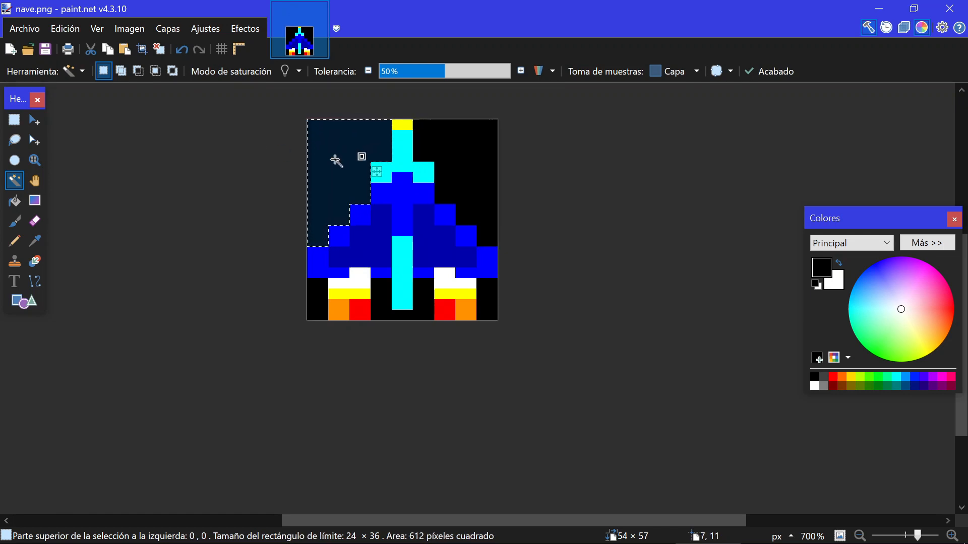
Add all the other black background areas around the ship to the selection using the Agregar (Unión) selection mode
click(125, 73)
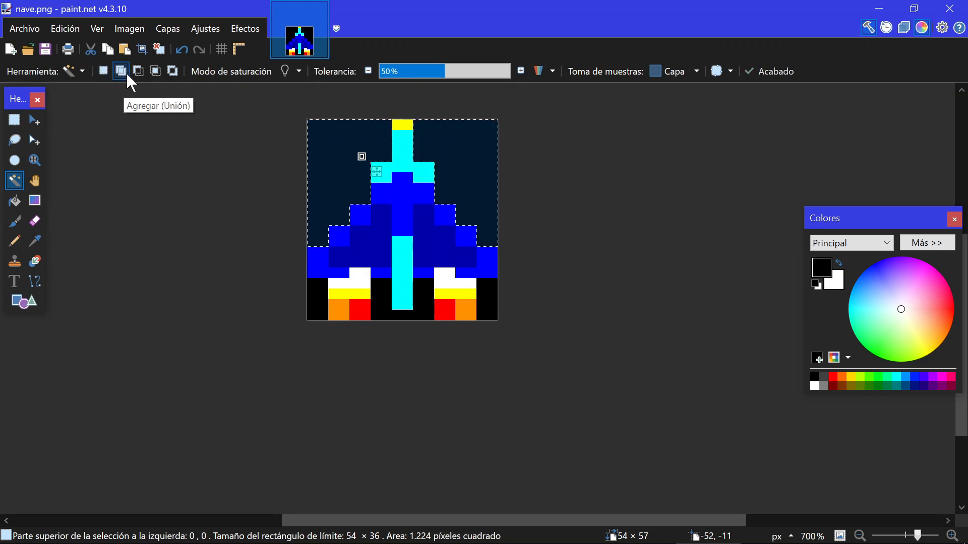
click(317, 299)
click(378, 292)
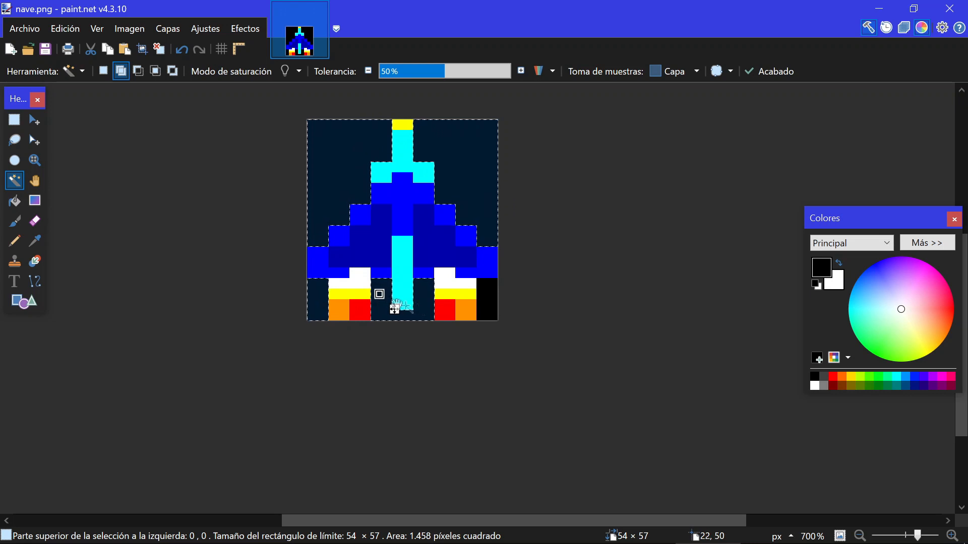
click(486, 308)
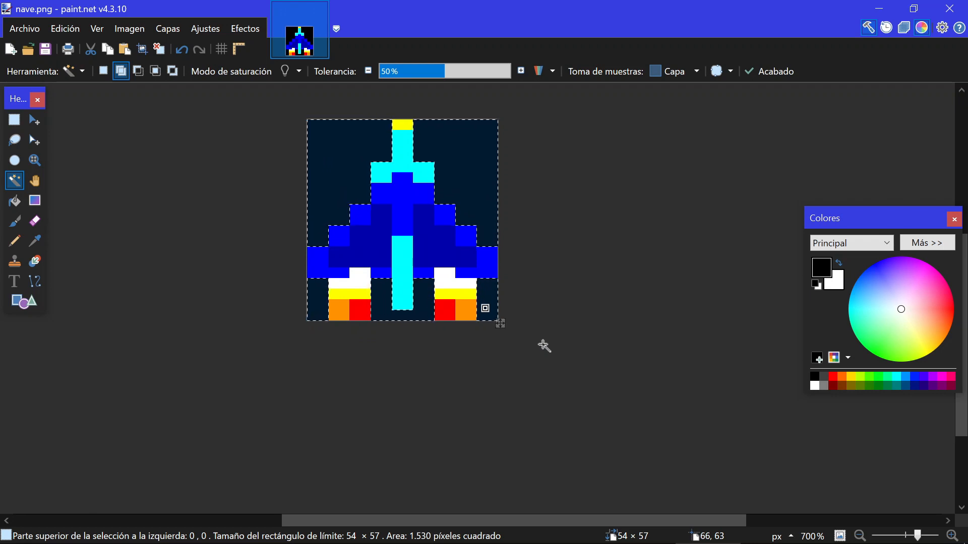
Erase the selected black area to the upper left of the ship with the Eraser at a brush width of 15
click(39, 224)
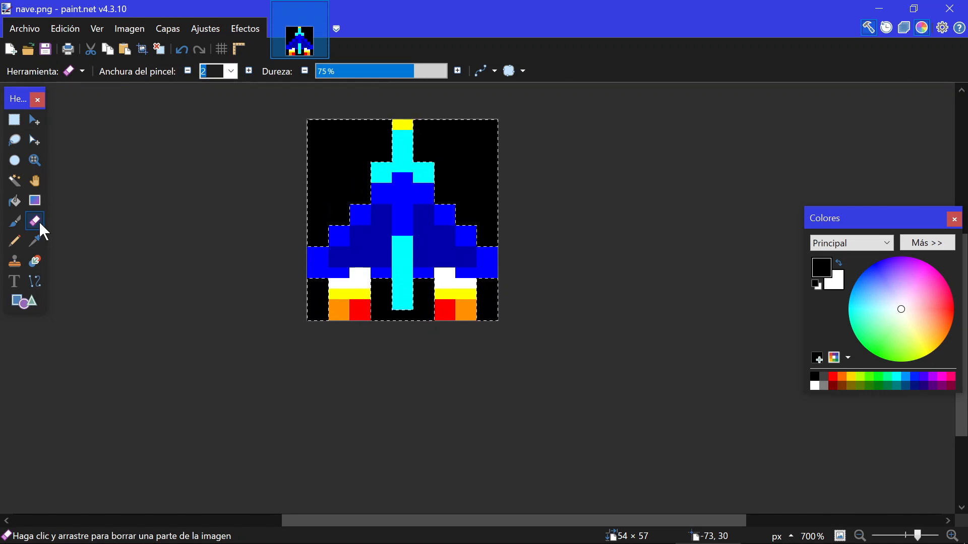
mouse_move(311, 151)
mouse_down()
mouse_move(351, 149)
mouse_move(299, 163)
mouse_move(336, 162)
mouse_up()
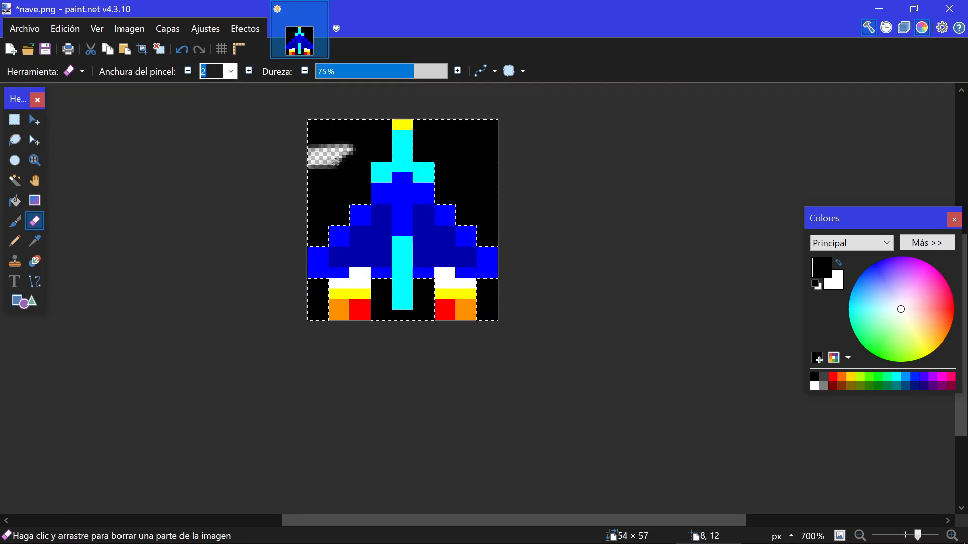
click(233, 73)
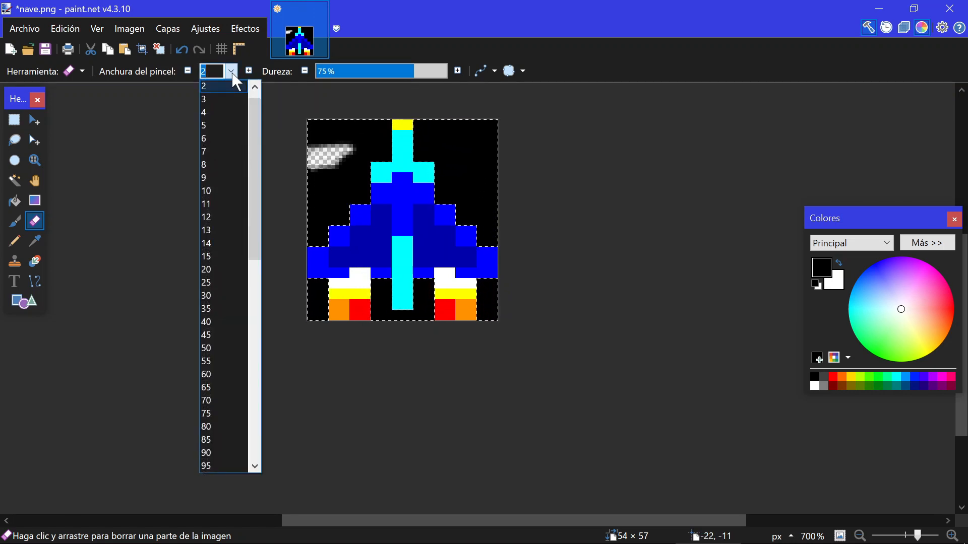
click(209, 260)
mouse_move(272, 215)
mouse_down()
mouse_move(346, 202)
mouse_move(300, 231)
mouse_move(314, 227)
mouse_move(367, 183)
mouse_move(376, 144)
mouse_move(365, 136)
mouse_move(318, 163)
mouse_move(346, 178)
mouse_move(312, 133)
mouse_up()
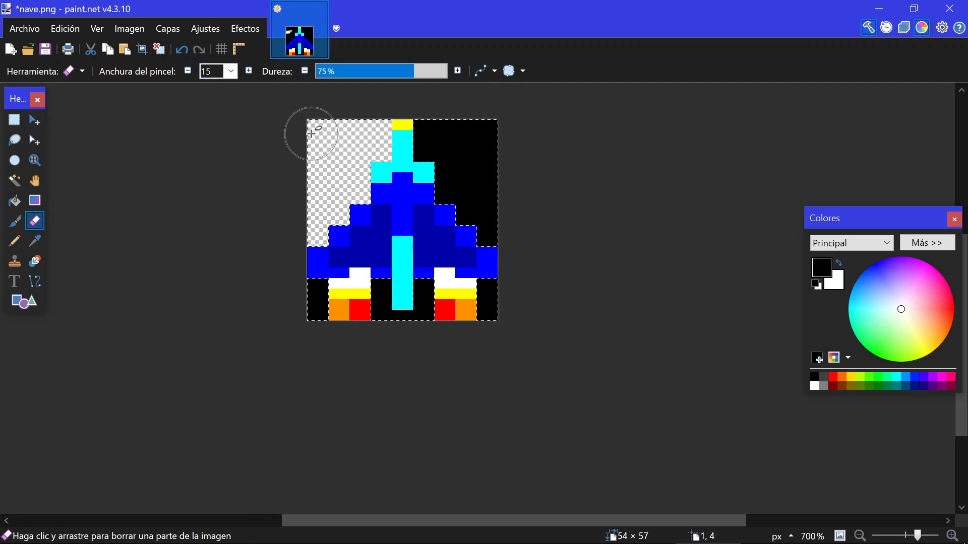
Erase the remaining selected black background to transparency with a brush width of 175
click(232, 74)
click(214, 348)
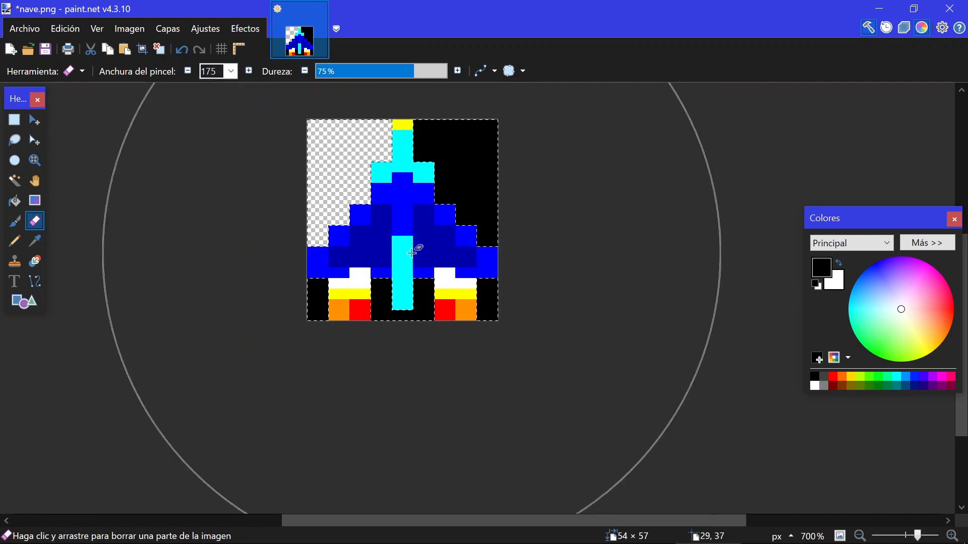
click(412, 252)
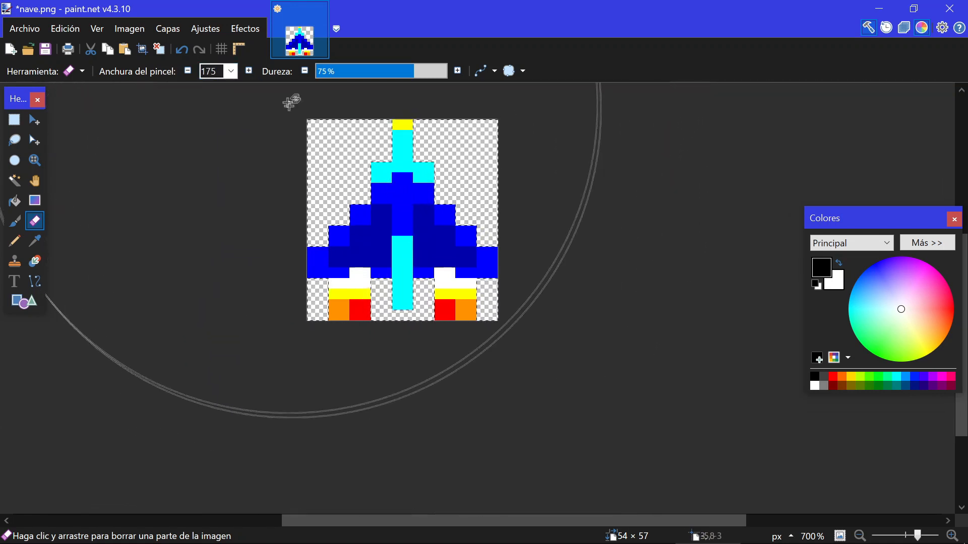
Set the Eraser's brush width to 11 and clear the selection around the ship
click(232, 73)
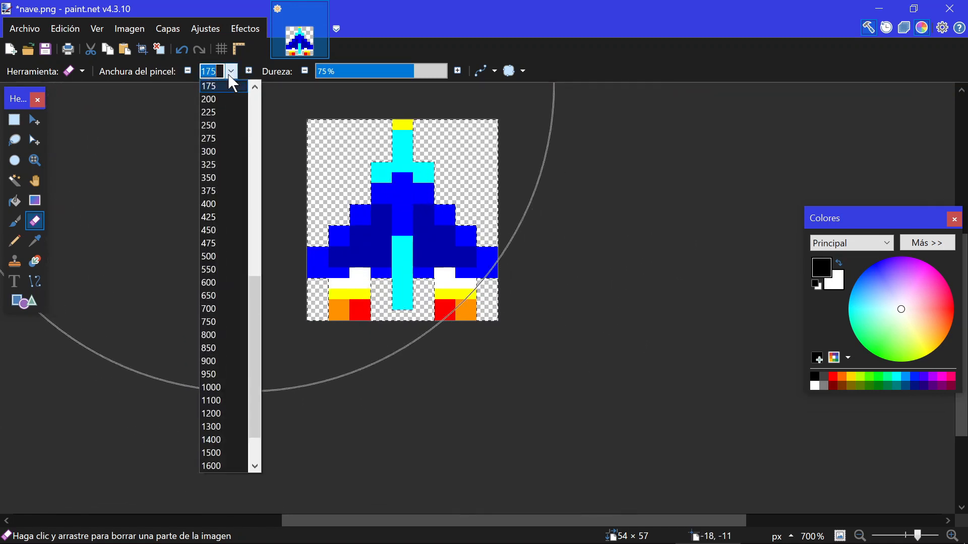
click(257, 117)
click(229, 151)
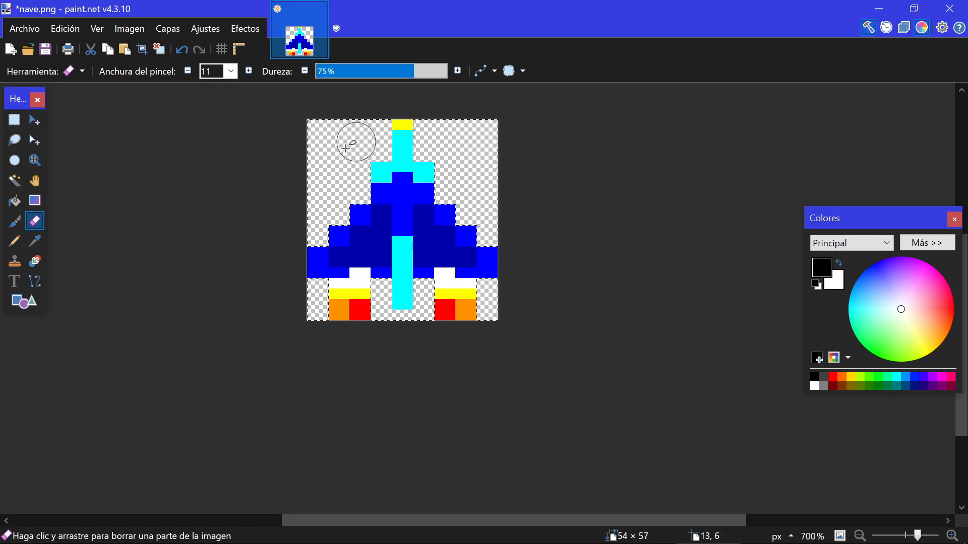
click(70, 29)
click(107, 310)
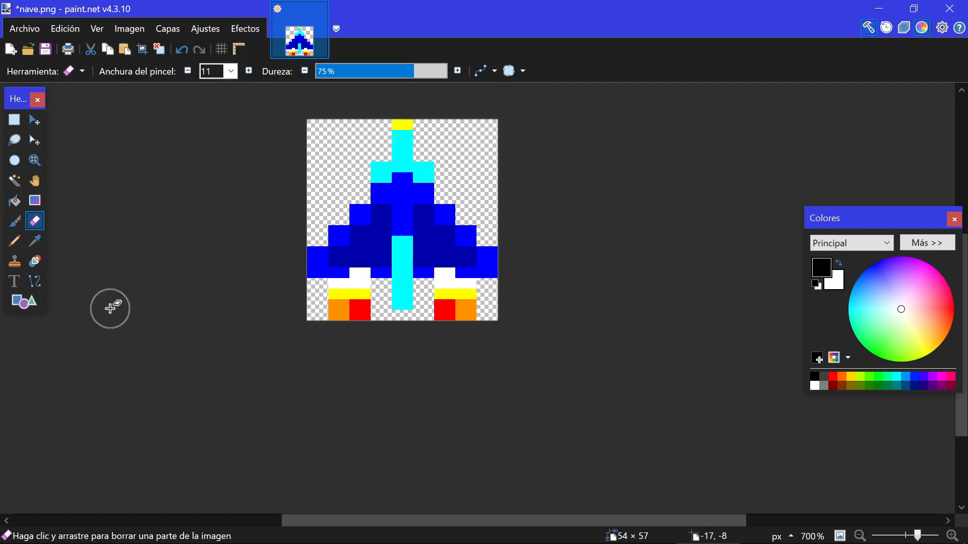
Sample the bright blue of the ship's wing as the primary color
click(34, 241)
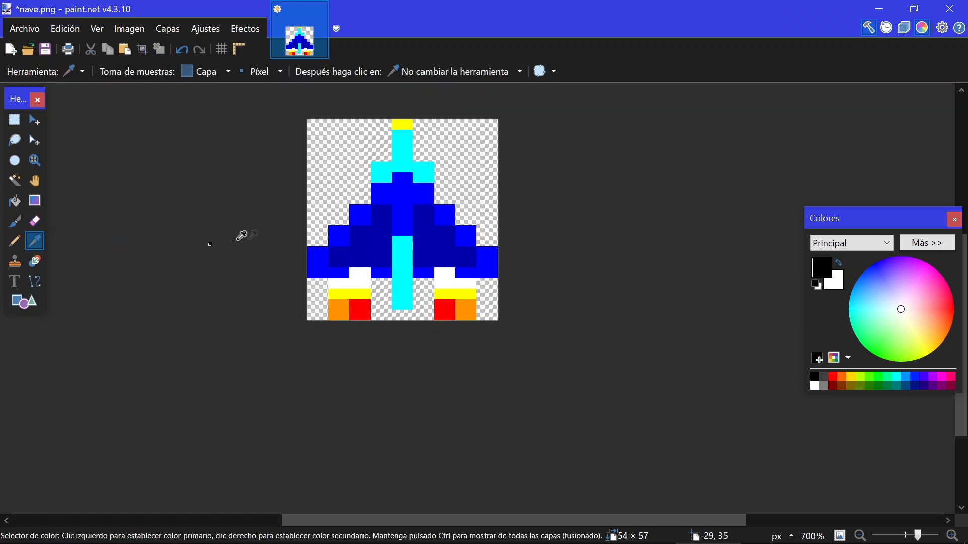
click(359, 216)
click(362, 212)
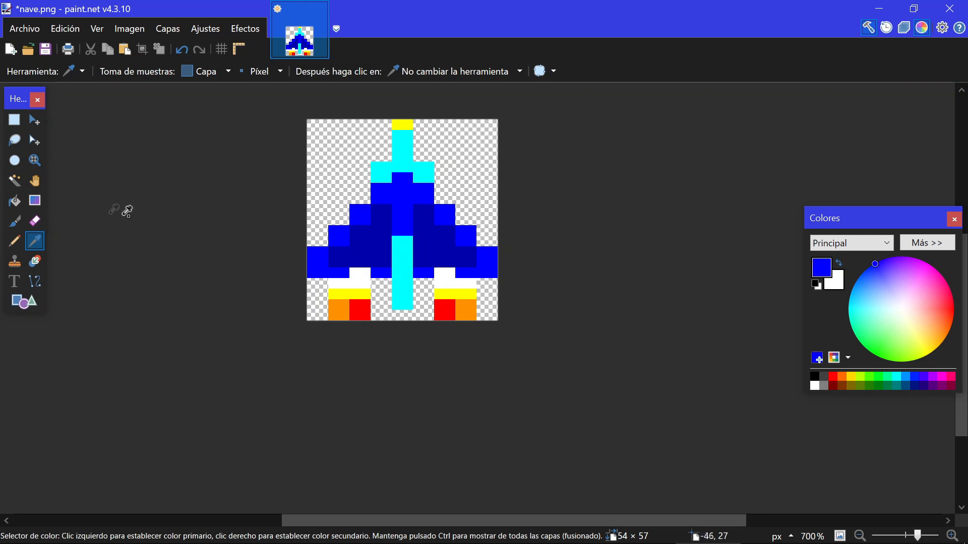
Try retouching the stepped edge of the ship's left wing with the Pencil in blue and undo the strokes
click(20, 247)
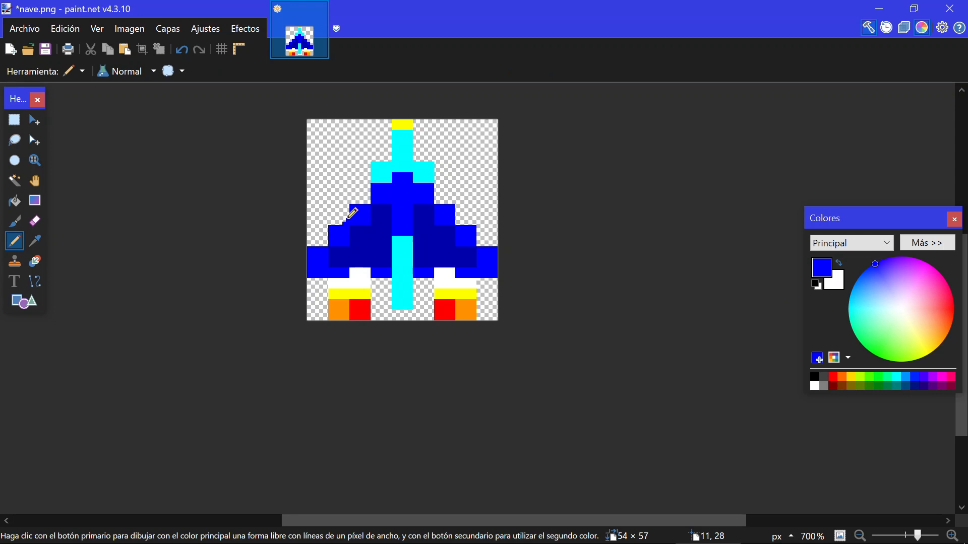
drag(341, 223, 350, 213)
key(ctrl+z)
key(ctrl+z)
Save the transparent ship over the existing nave.png in PNG format with a bit depth of 8 bits
click(30, 29)
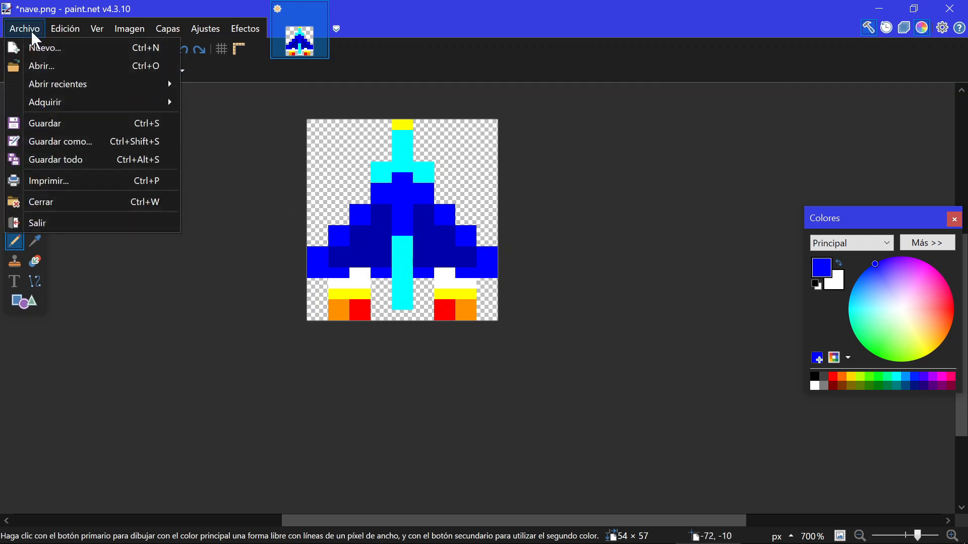
click(53, 142)
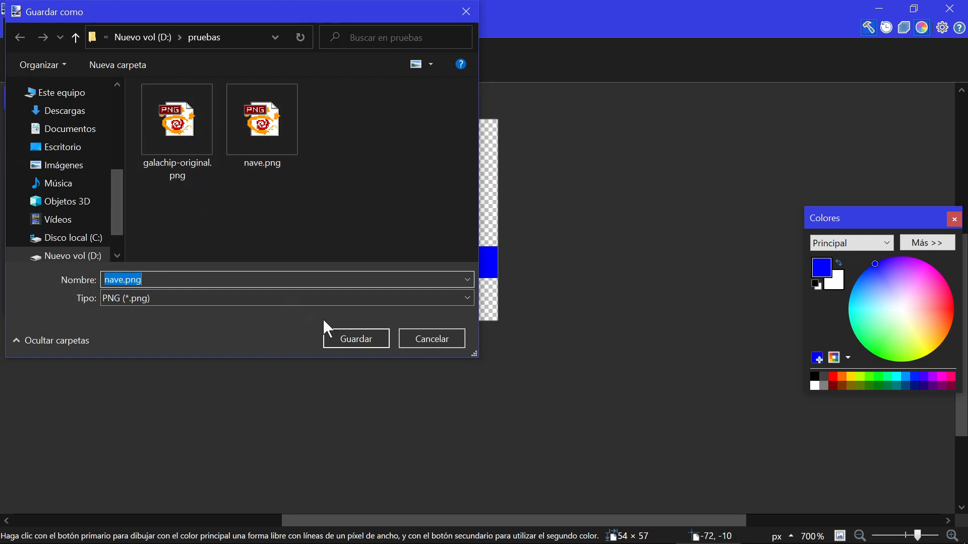
click(348, 339)
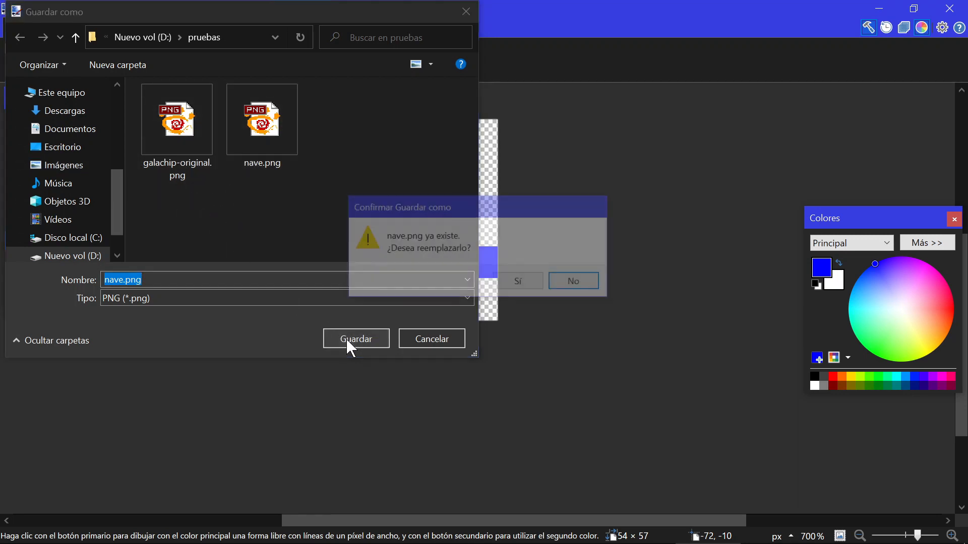
click(519, 283)
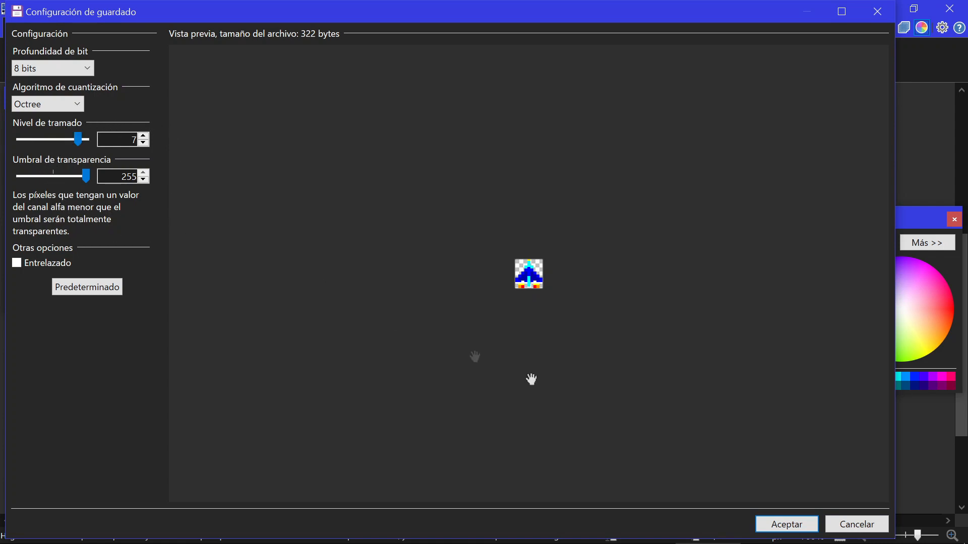
click(785, 525)
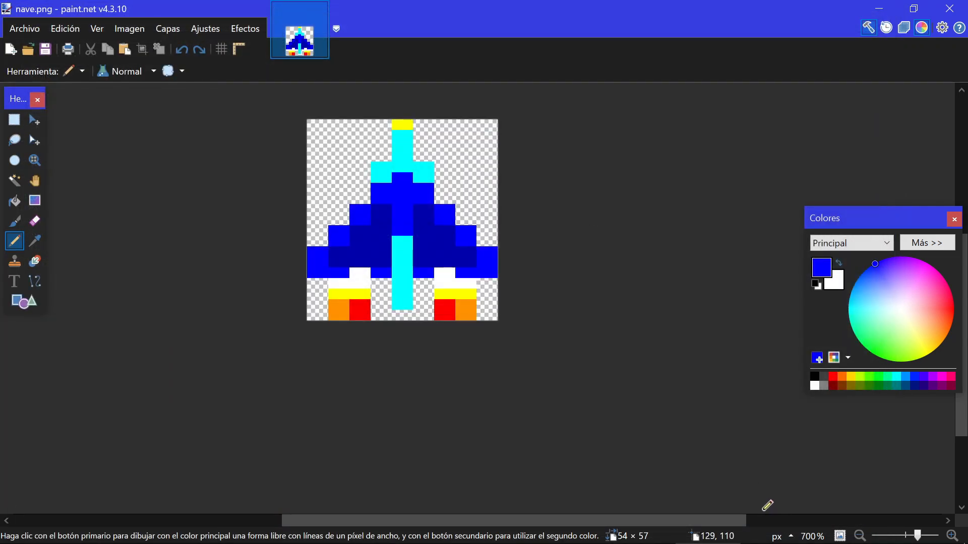